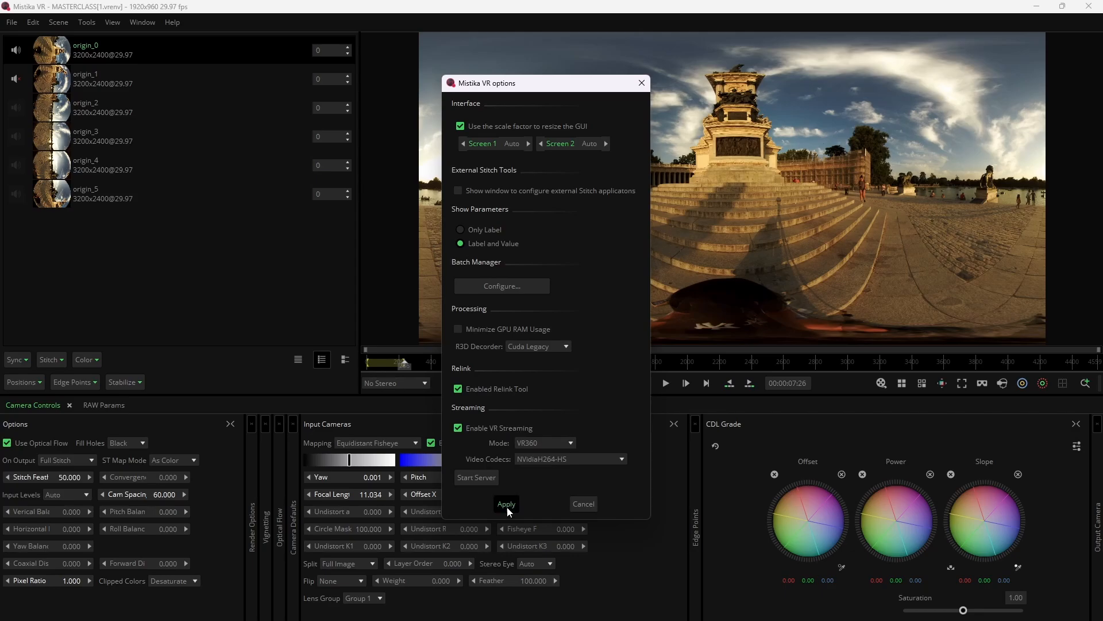
Step: Apply the current Mistika VR options
click(507, 504)
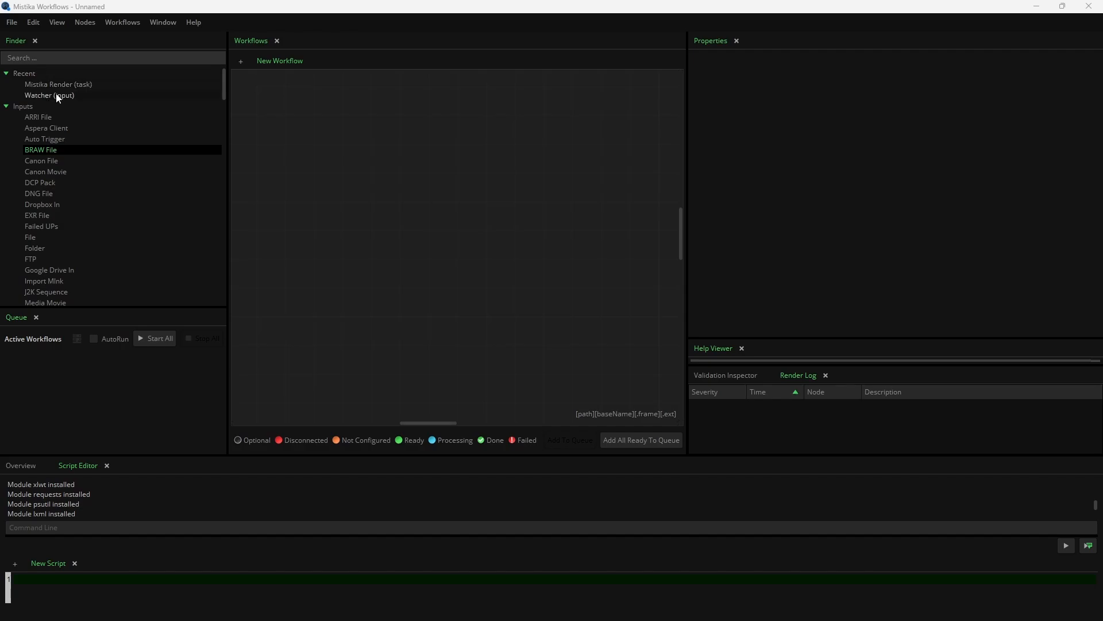
Step: In Mistika Workflows, add a Watcher input node and set its file path to the Documents/Masterclass/WATCHER folder
drag(56, 94, 339, 213)
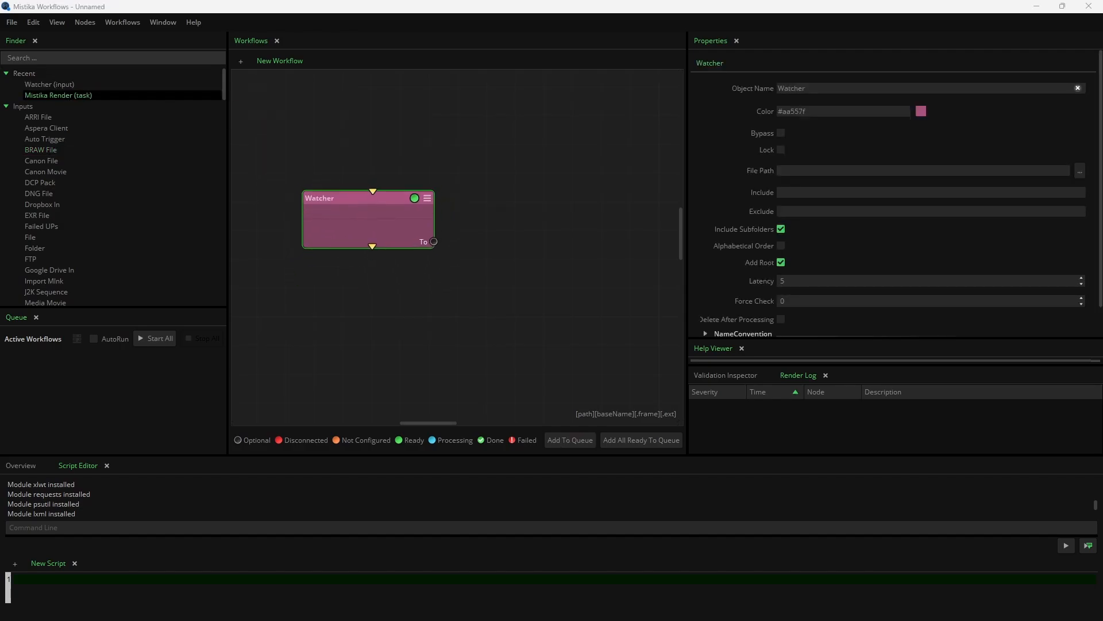
drag(1102, 235, 980, 102)
drag(577, 222, 369, 222)
drag(958, 112, 1102, 138)
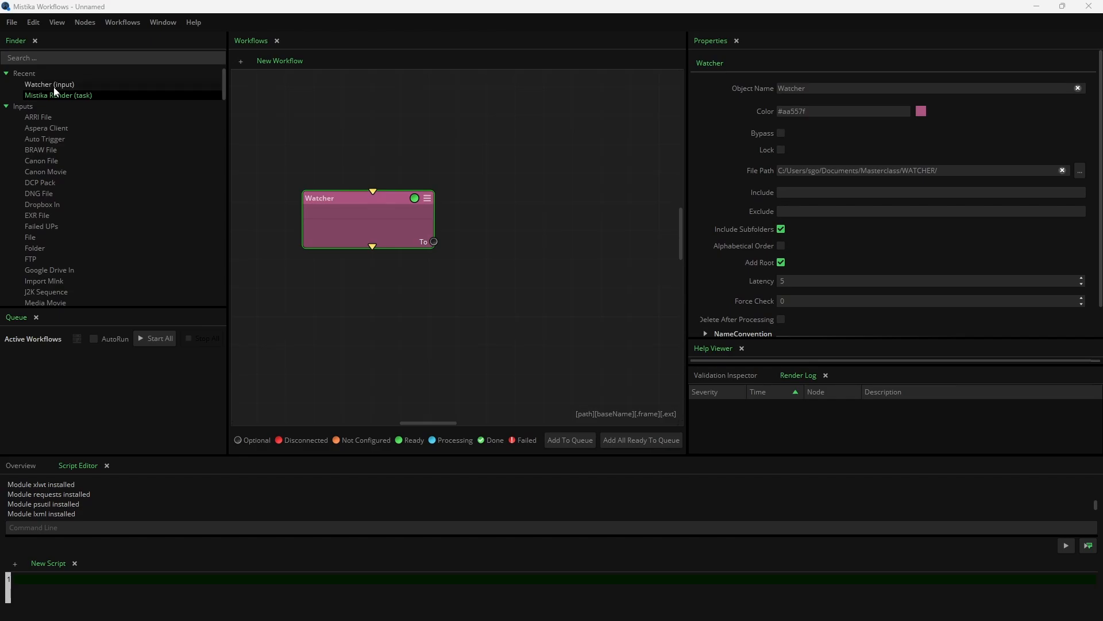
Step: Add a Mistika Render task beside the Watcher and connect the Watcher's To output to its rnd input
drag(57, 95, 496, 247)
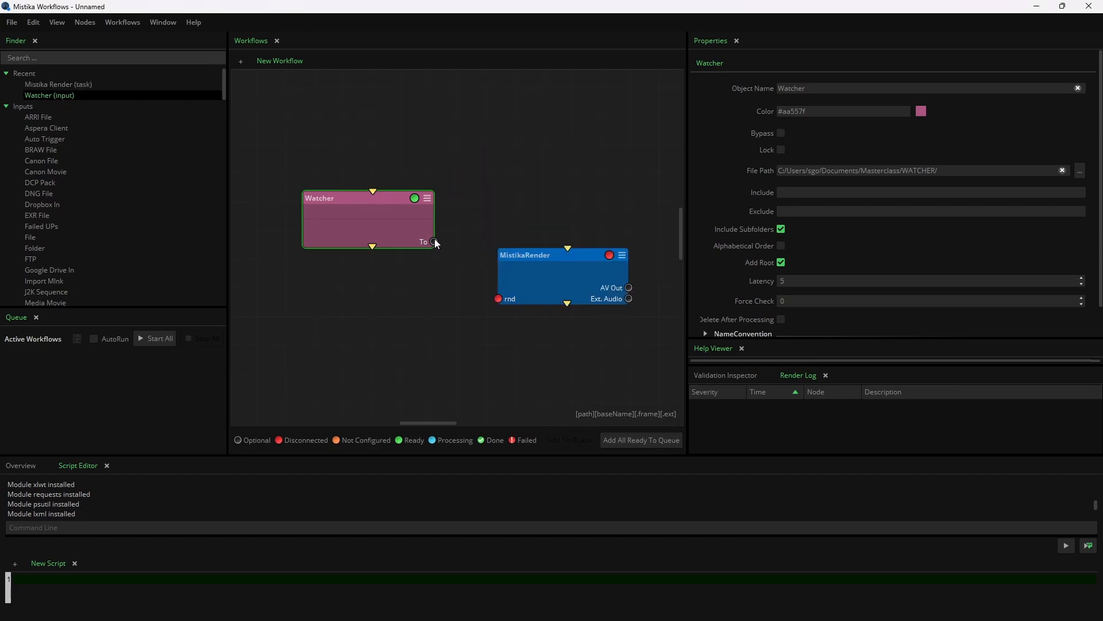
drag(473, 297, 516, 287)
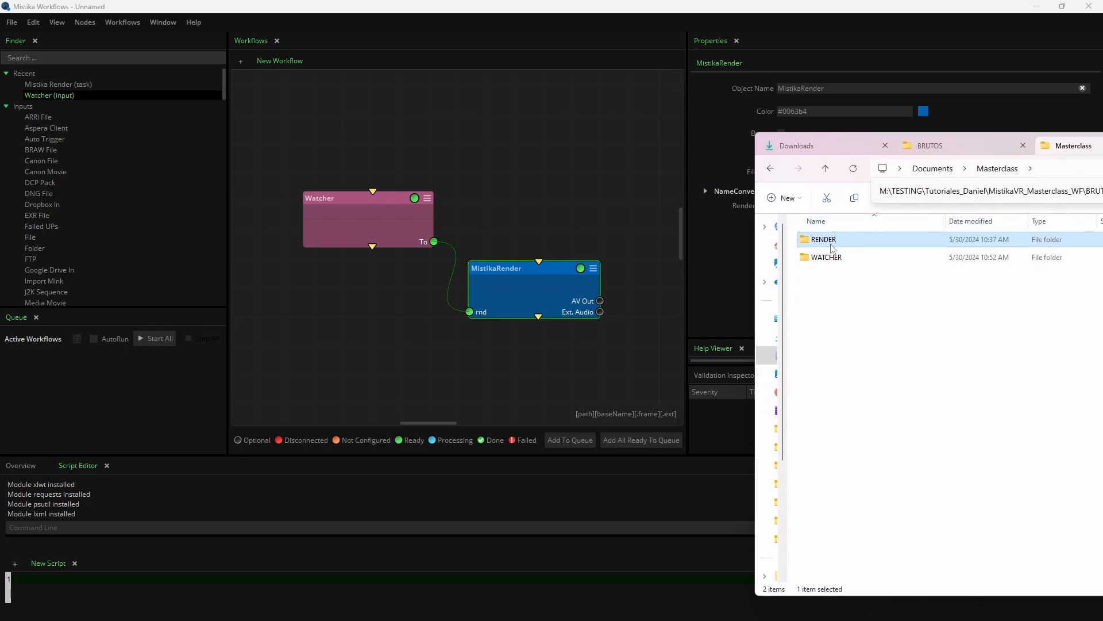
Step: Set the MistikaRender node's file path to the Documents/Masterclass/RENDER folder and its name convention to [path][baseName][.ext]
drag(832, 242, 543, 296)
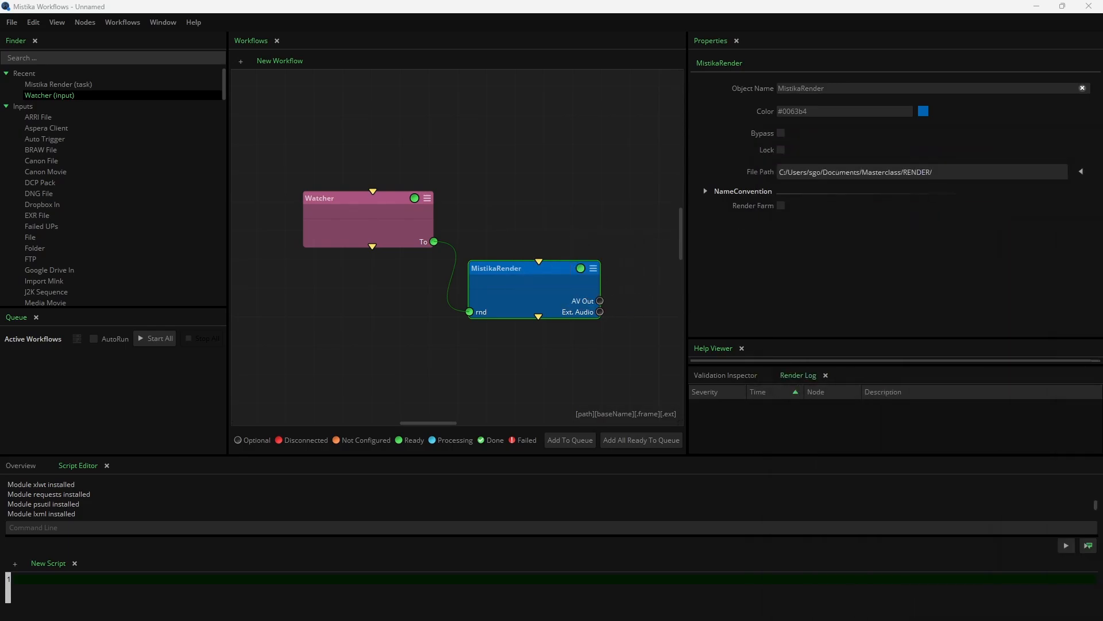
click(706, 192)
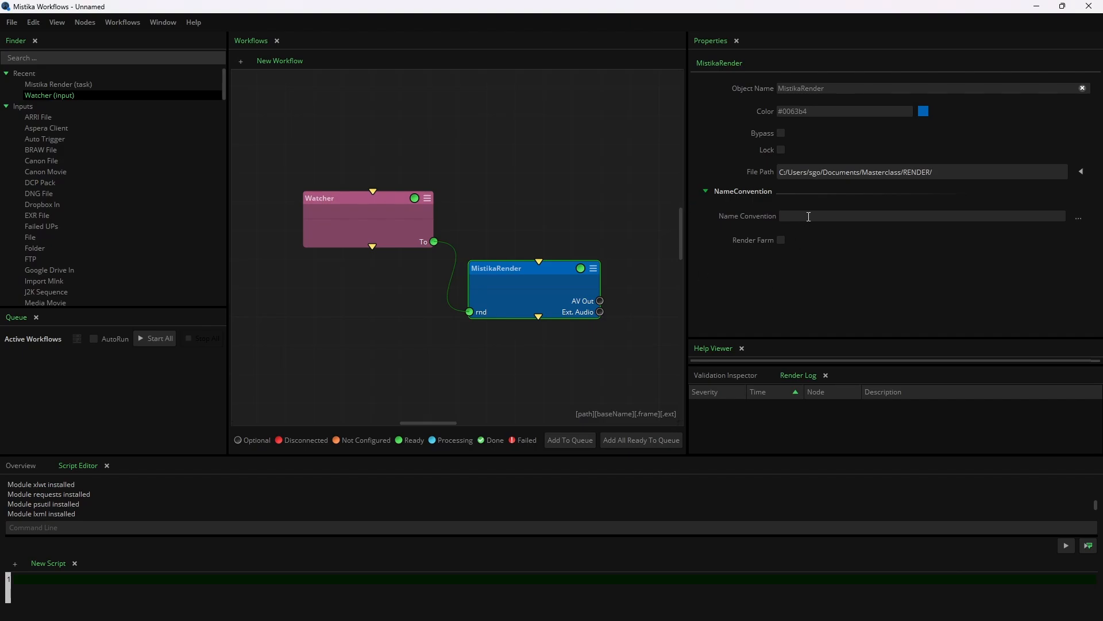
click(1078, 218)
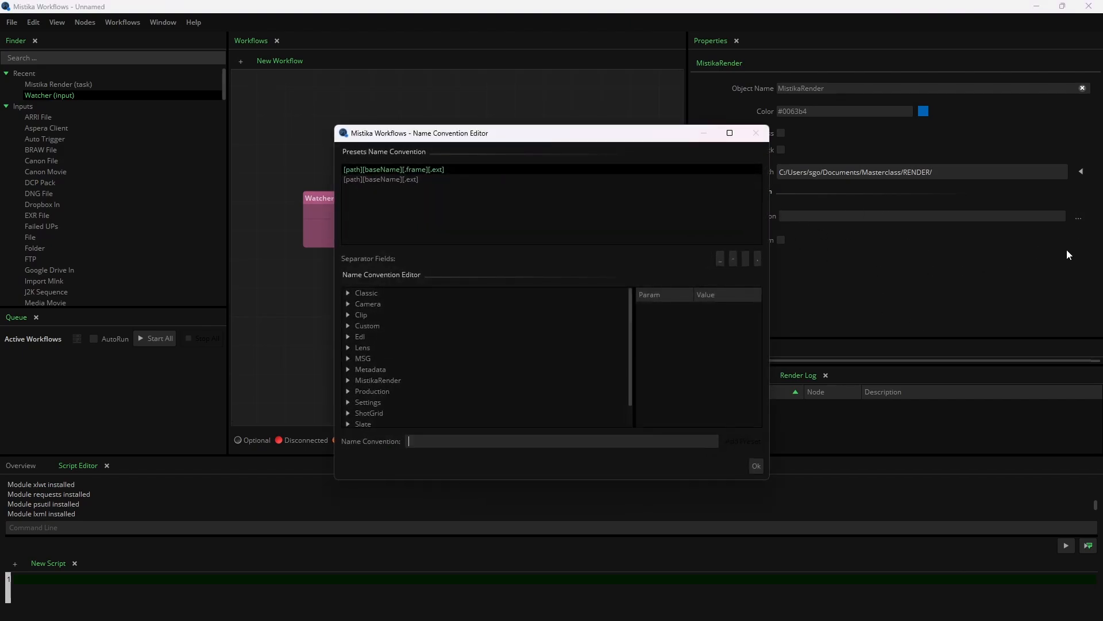
click(382, 180)
click(752, 463)
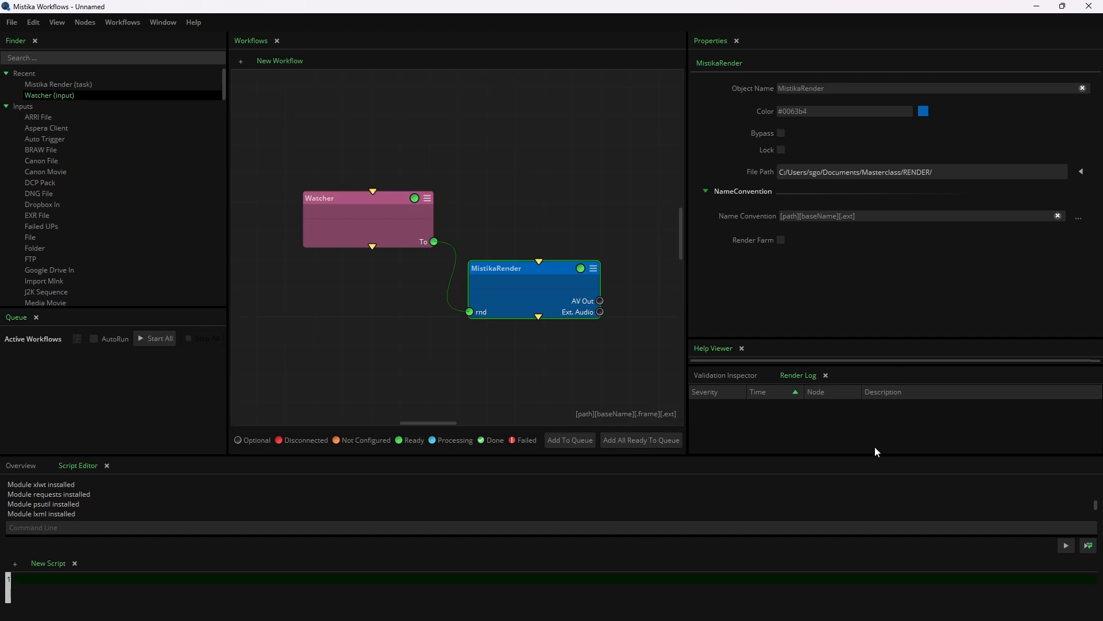
Step: Add the Watcher workflow to the queue
click(570, 440)
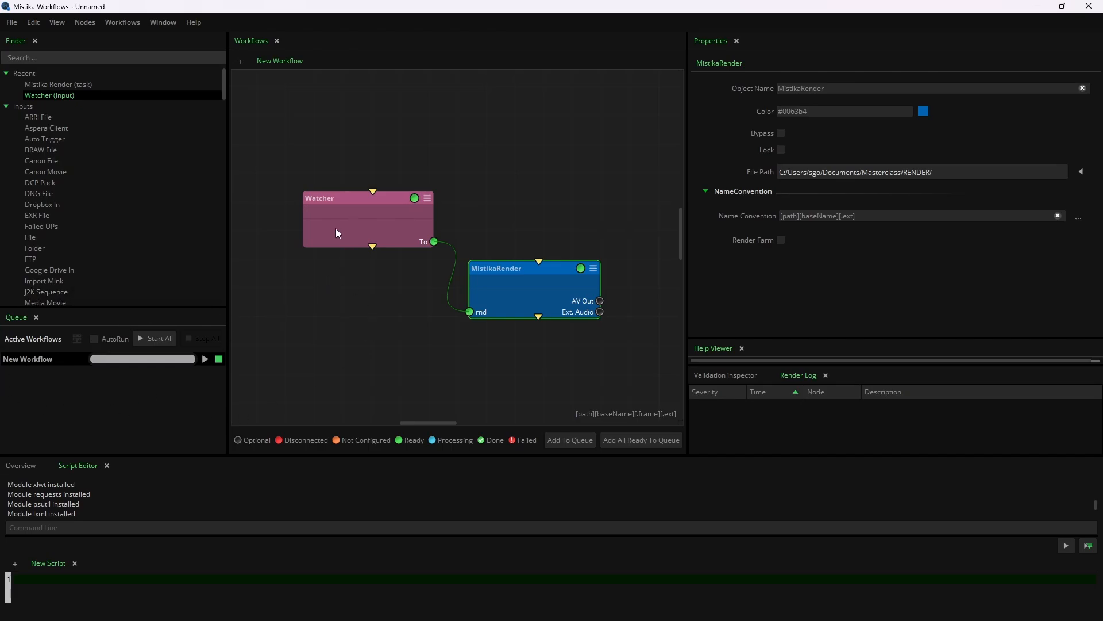
Step: In Mistika VR, set up a Quicktime ProRes export with MOV ProRes HQ into Documents/Masterclass/RENDER and add it to the render queue
click(11, 22)
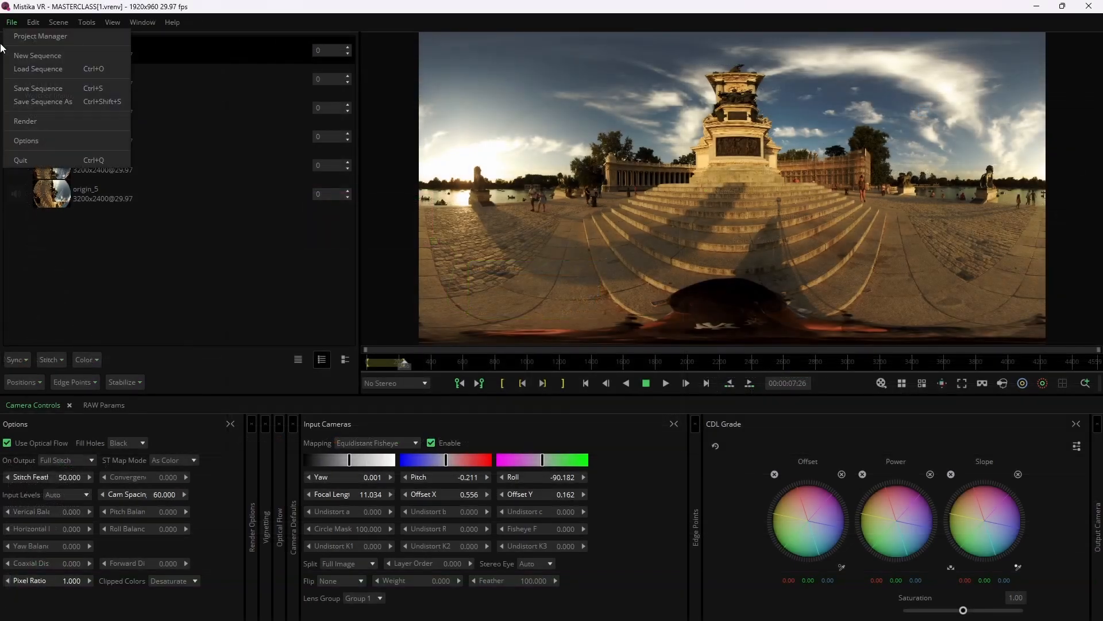
click(77, 120)
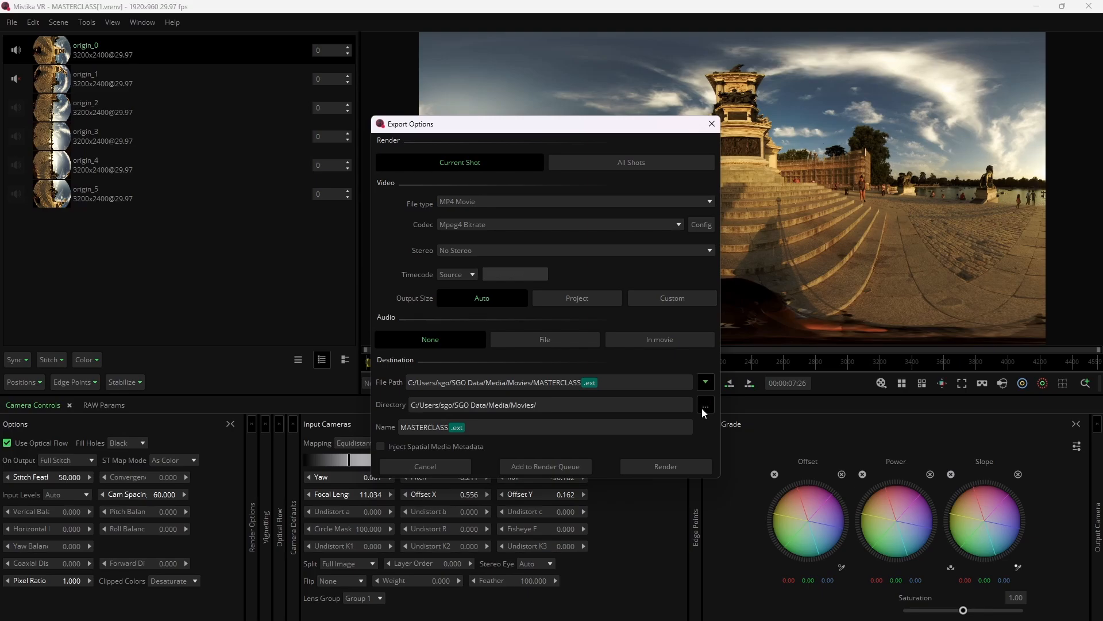
click(703, 409)
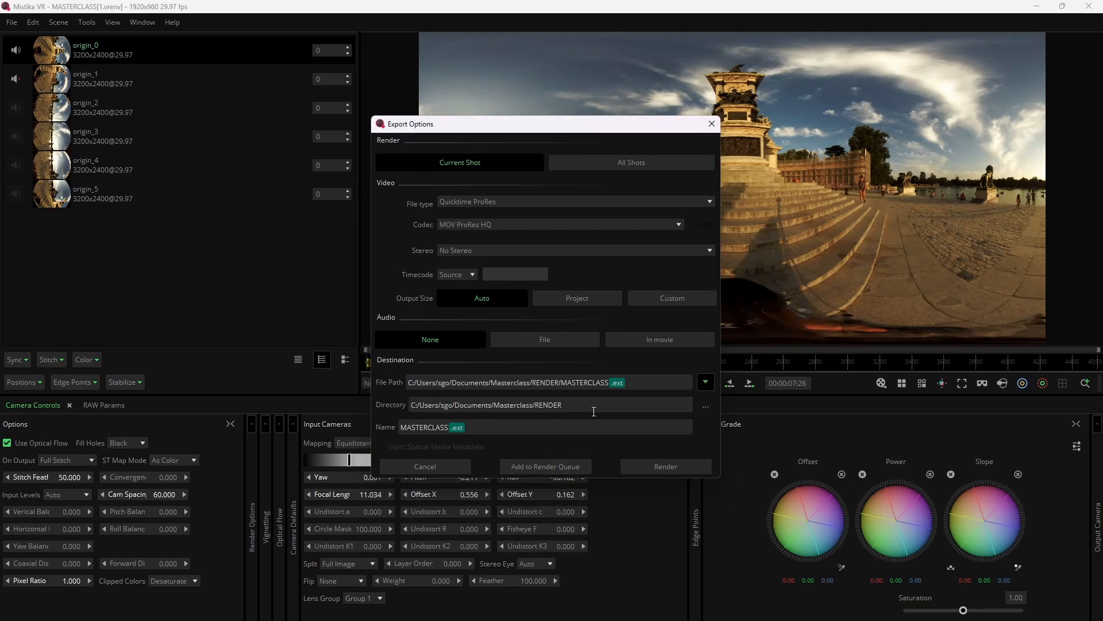
click(548, 466)
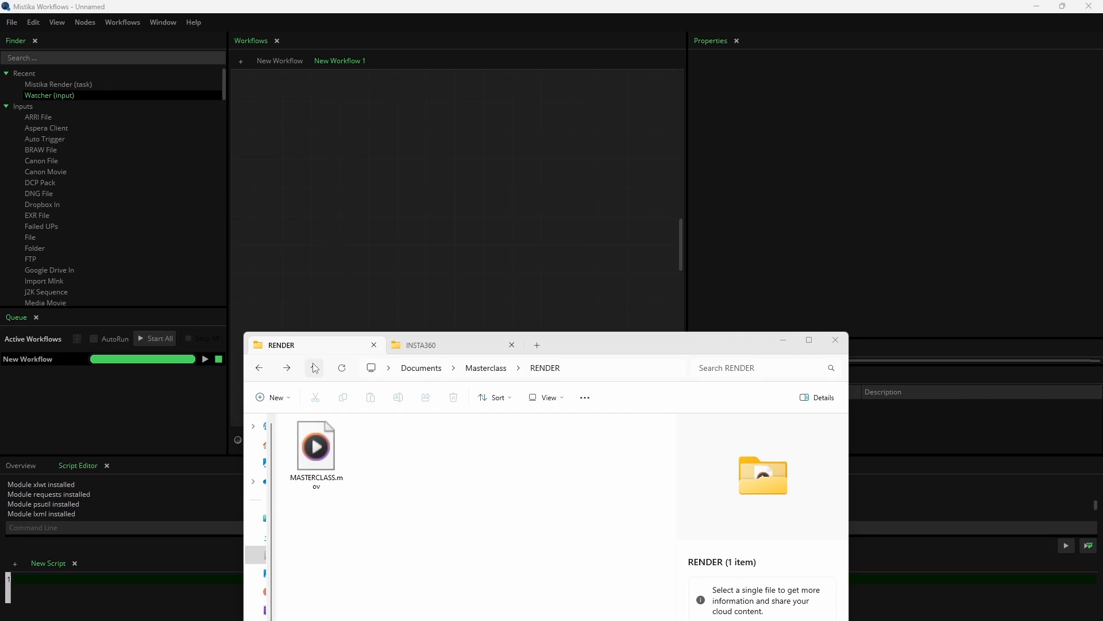
Step: Bring MASTERCLASS.rnd from the Masterclass/WATCHER folder into New Workflow 1 in Mistika Workflows and show its node's properties
click(315, 368)
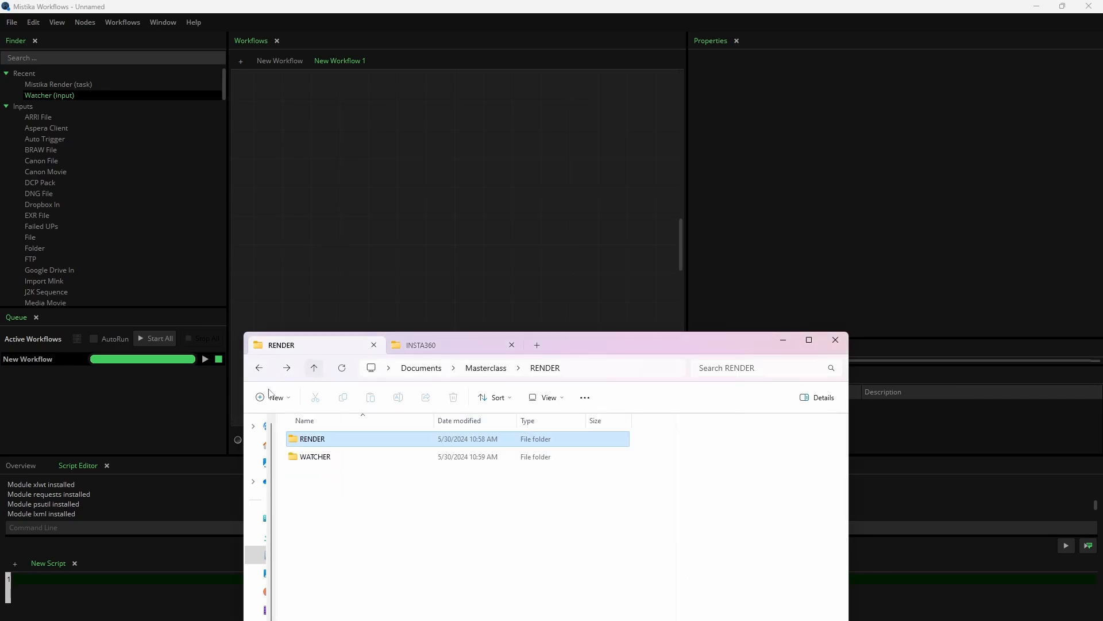
double_click(313, 460)
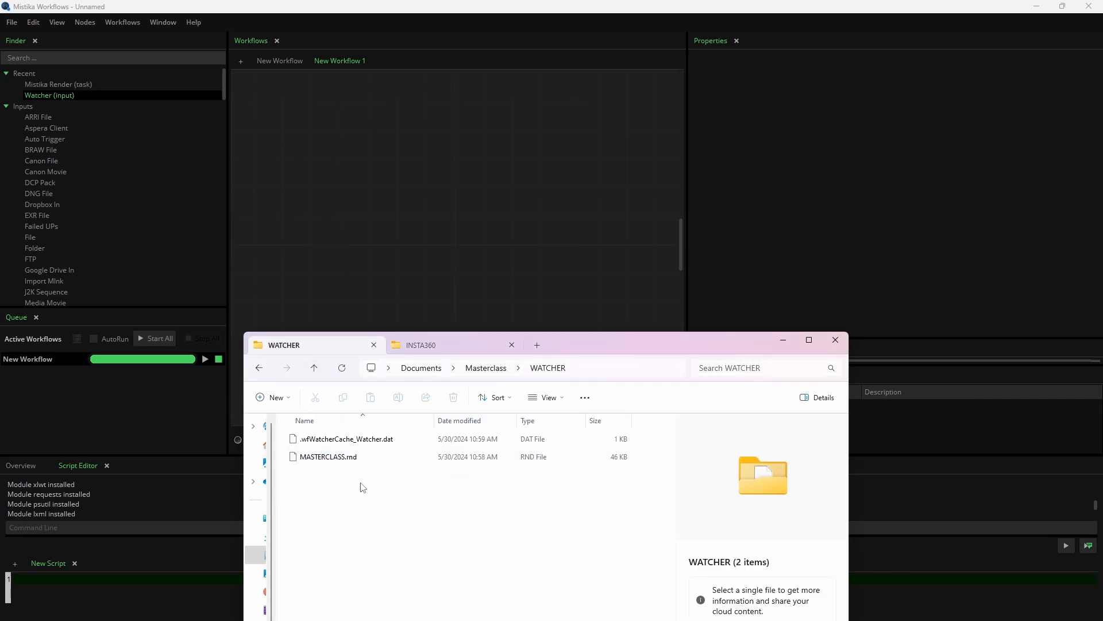
click(357, 460)
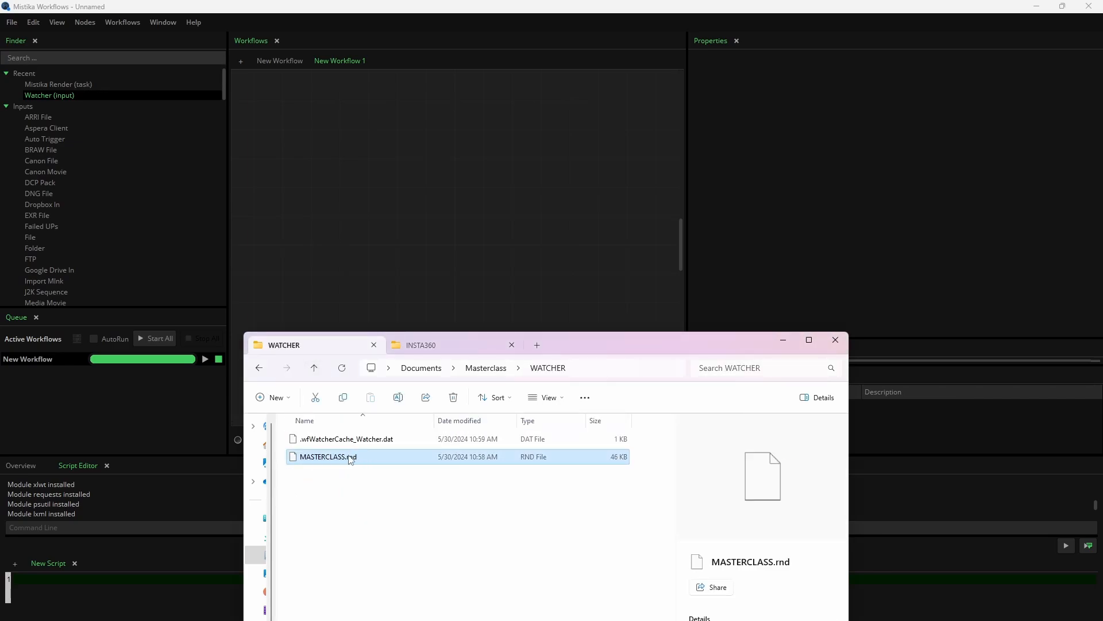
drag(335, 460, 391, 212)
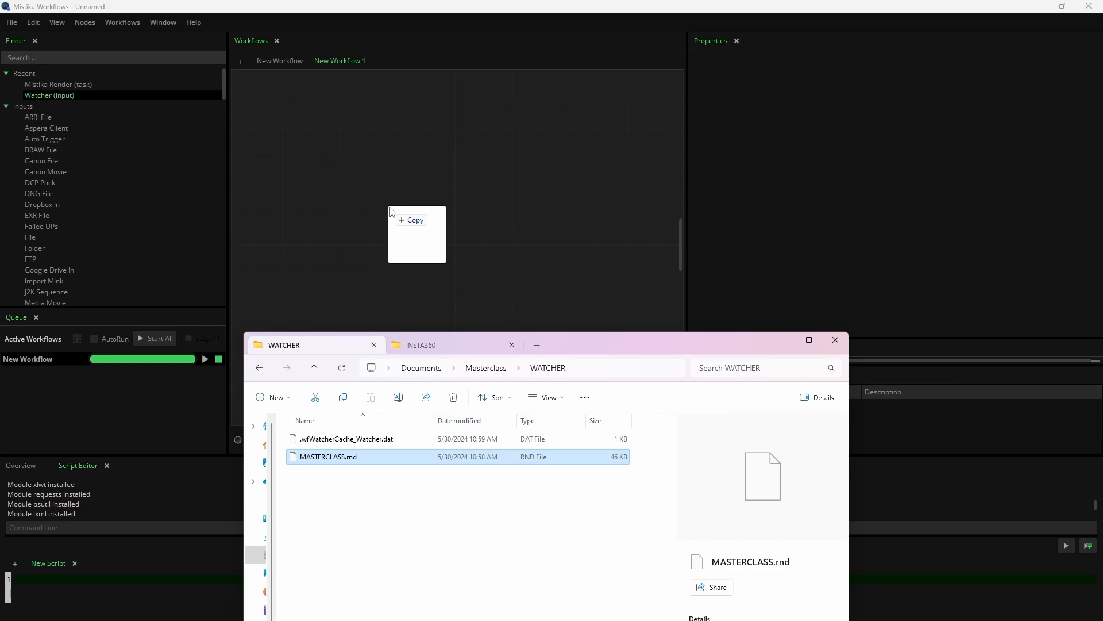
drag(391, 211, 390, 207)
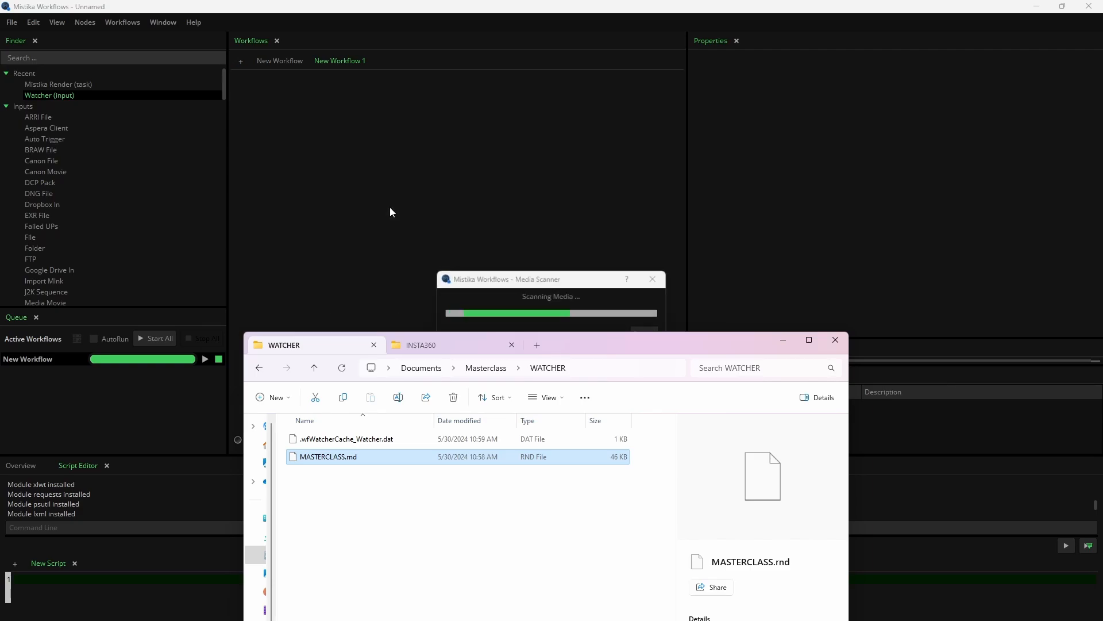
click(369, 199)
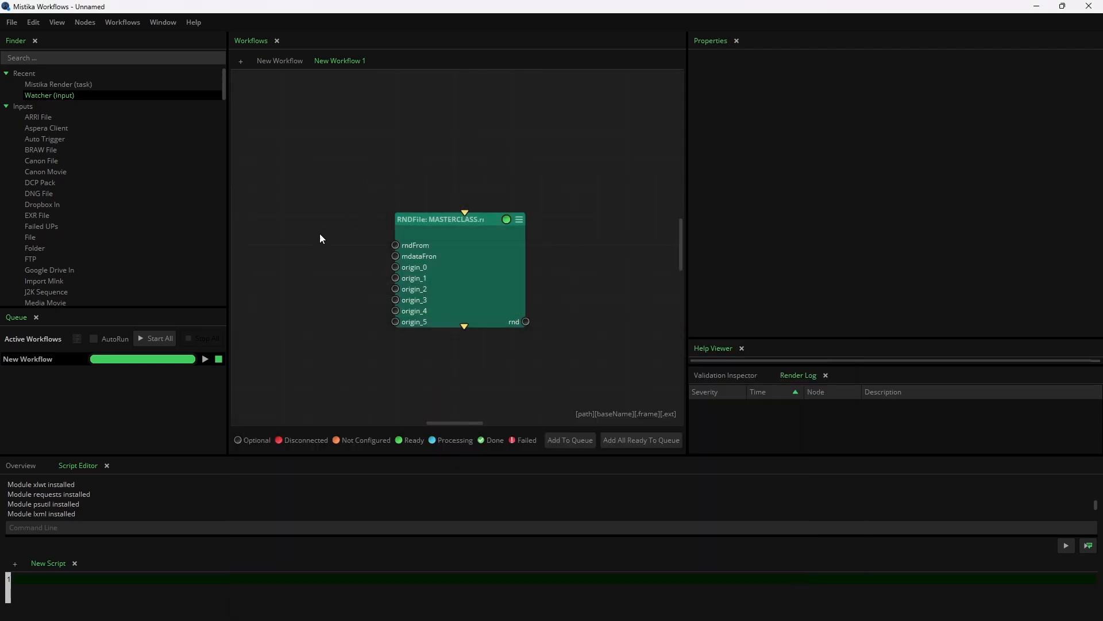
click(461, 286)
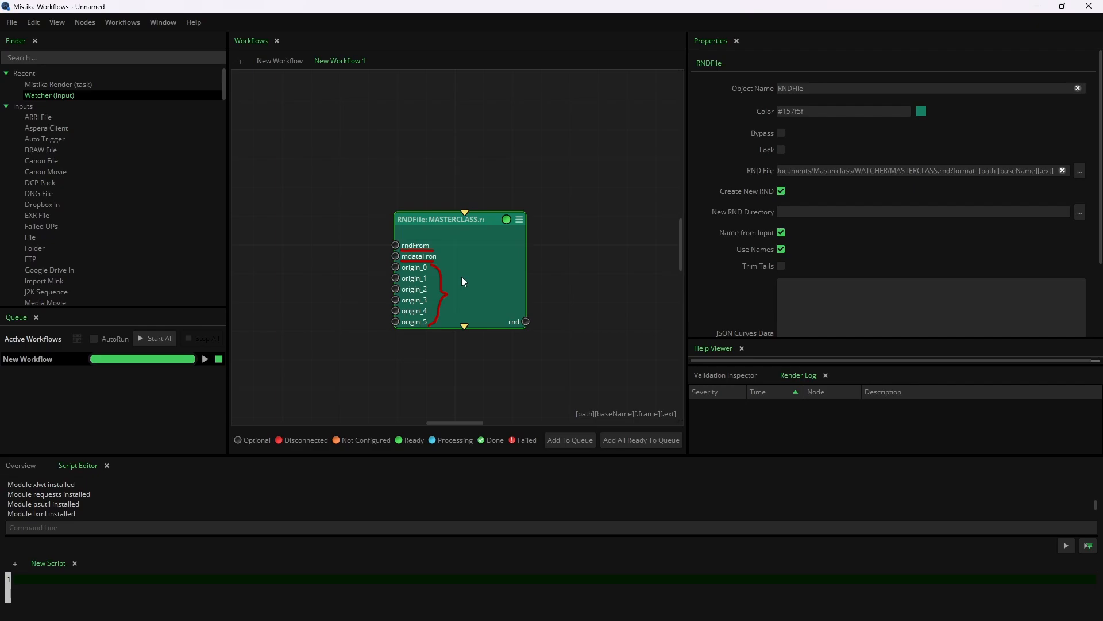
Step: Add the INSTA360 clips origin_0 to origin_5 to the workflow and arrange them in a column beside the RND node
drag(634, 494, 322, 446)
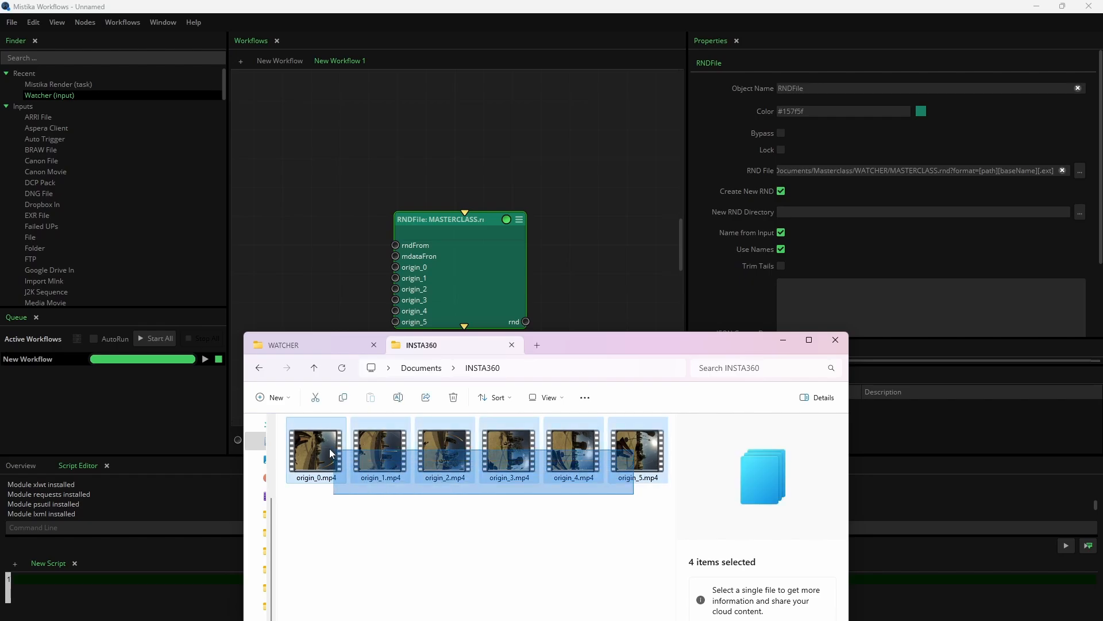
drag(318, 340, 340, 177)
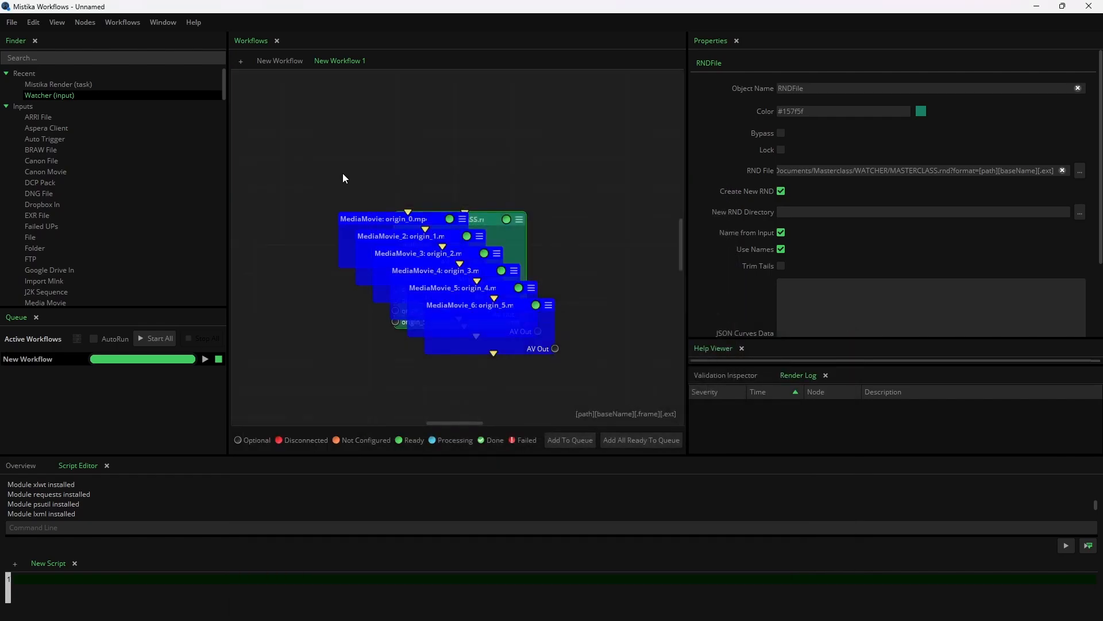
drag(443, 317, 316, 419)
drag(438, 326, 325, 369)
Step: Connect each MediaMovie clip's AV Out to the matching origin input of the RND node, through origin_5
drag(404, 300, 478, 279)
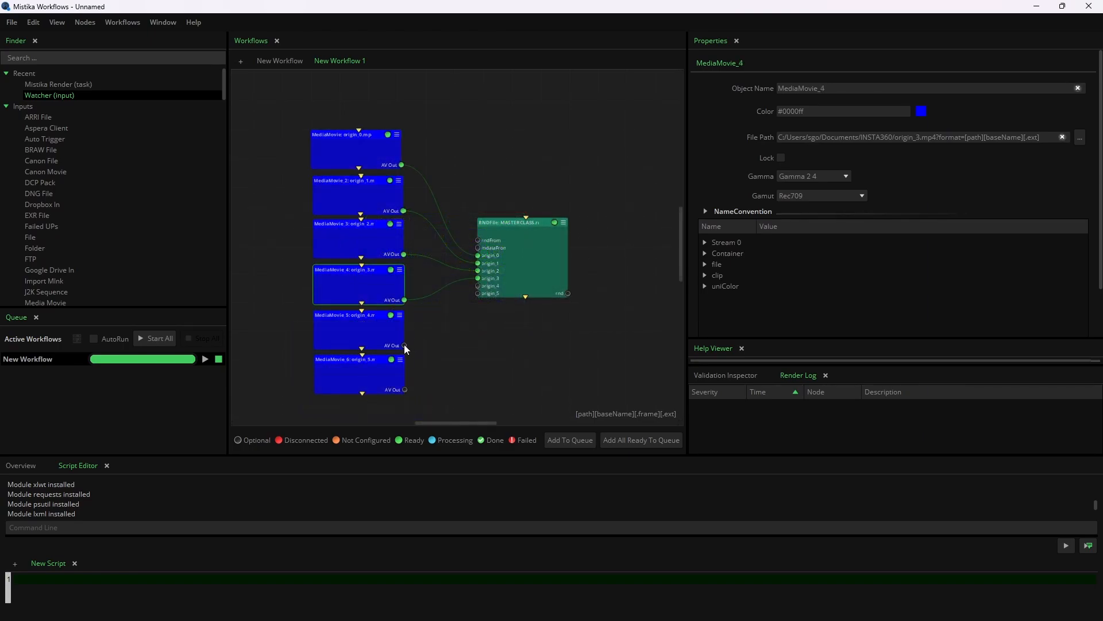
drag(405, 345, 478, 285)
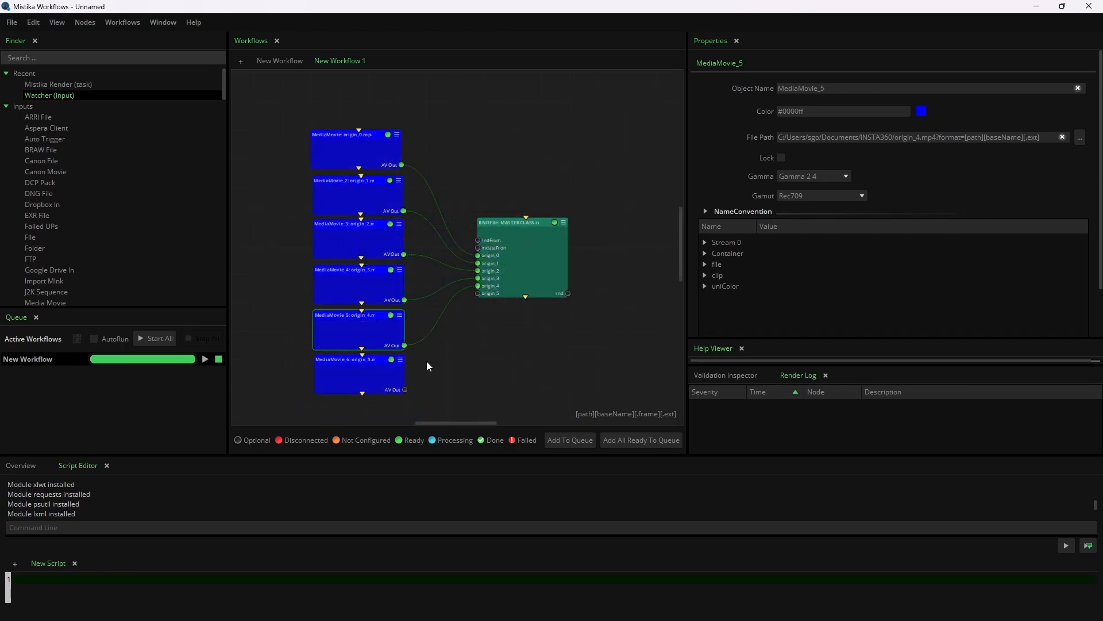
drag(406, 390, 478, 292)
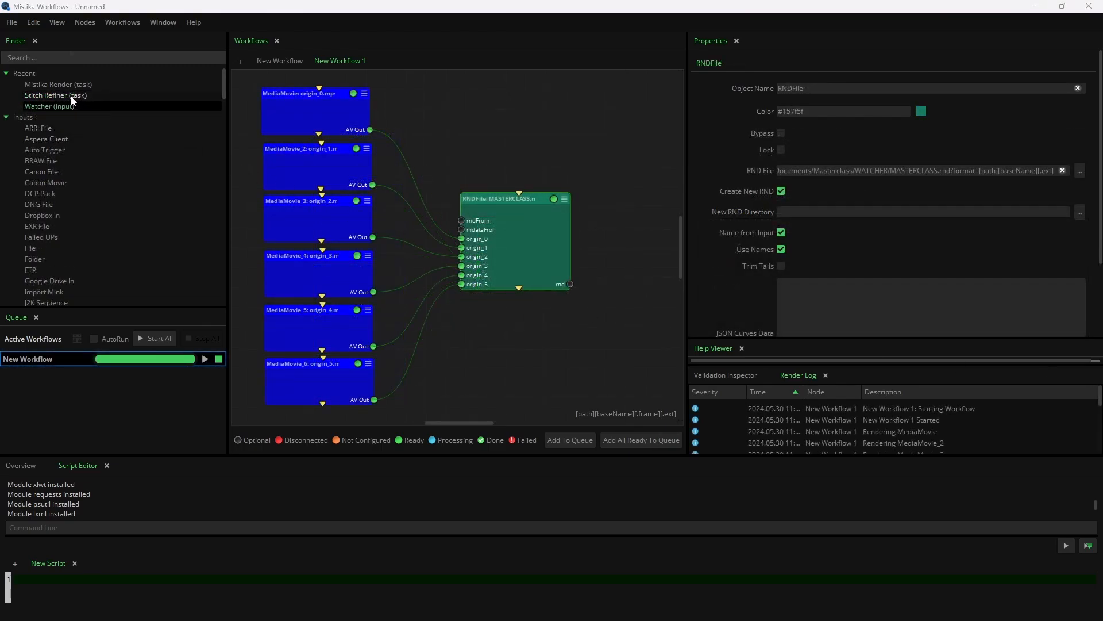
Step: Add a Stitch Refiner task and connect the RND node's rnd output to its rndIn input
drag(75, 96, 626, 292)
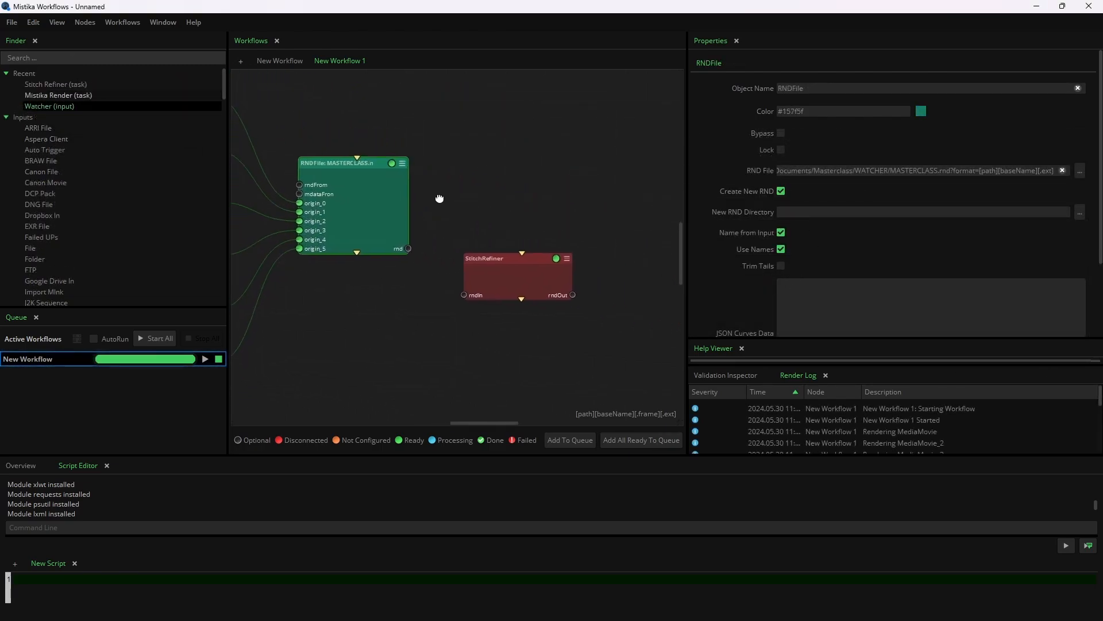
scroll(435, 219, up, 1)
drag(408, 299, 449, 298)
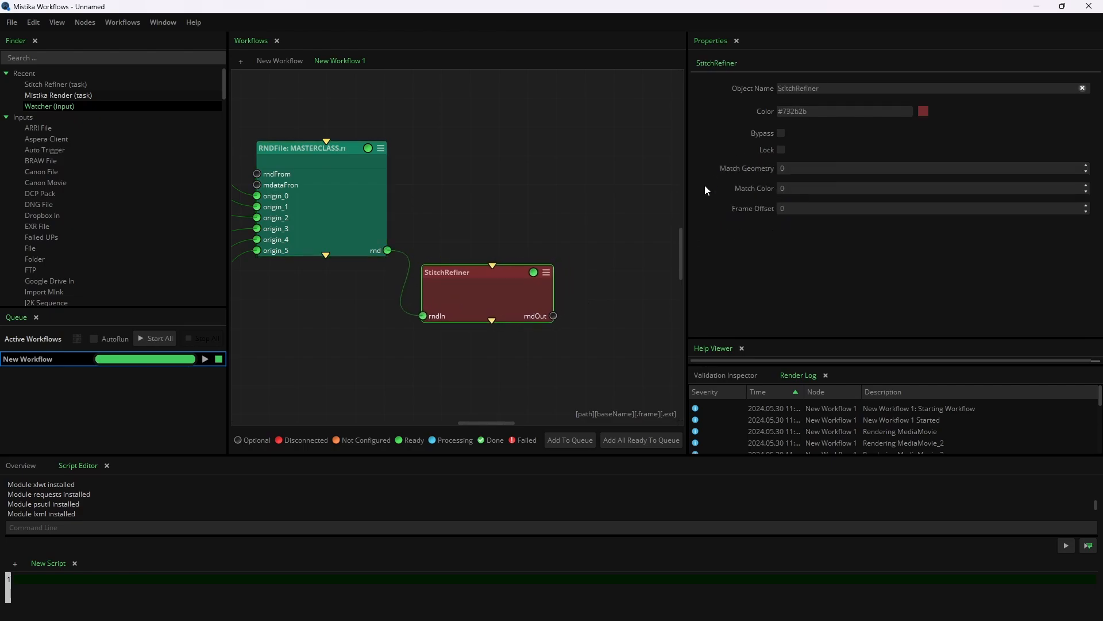
Step: Set the StitchRefiner's Match Geometry, Match Color and Frame Offset to 1
drag(804, 166, 803, 208)
click(803, 208)
Step: Add a Mistika Render task fed by the StitchRefiner's rndOut, with output name RENDER2 in Documents/Masterclass/RENDER
drag(58, 95, 574, 316)
drag(588, 267, 450, 215)
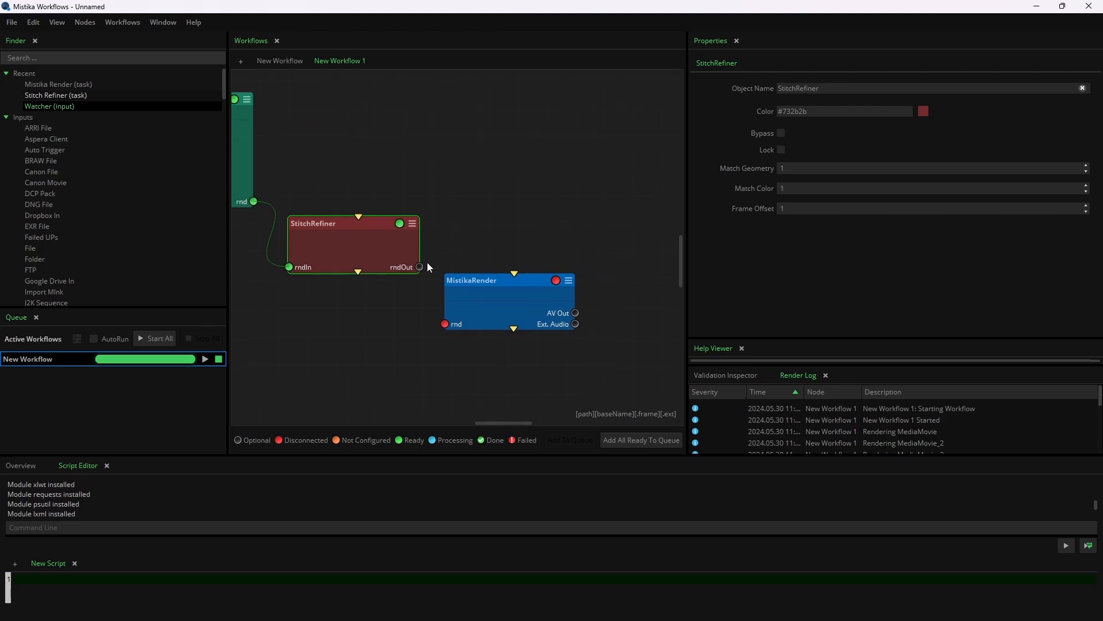
drag(420, 268, 446, 323)
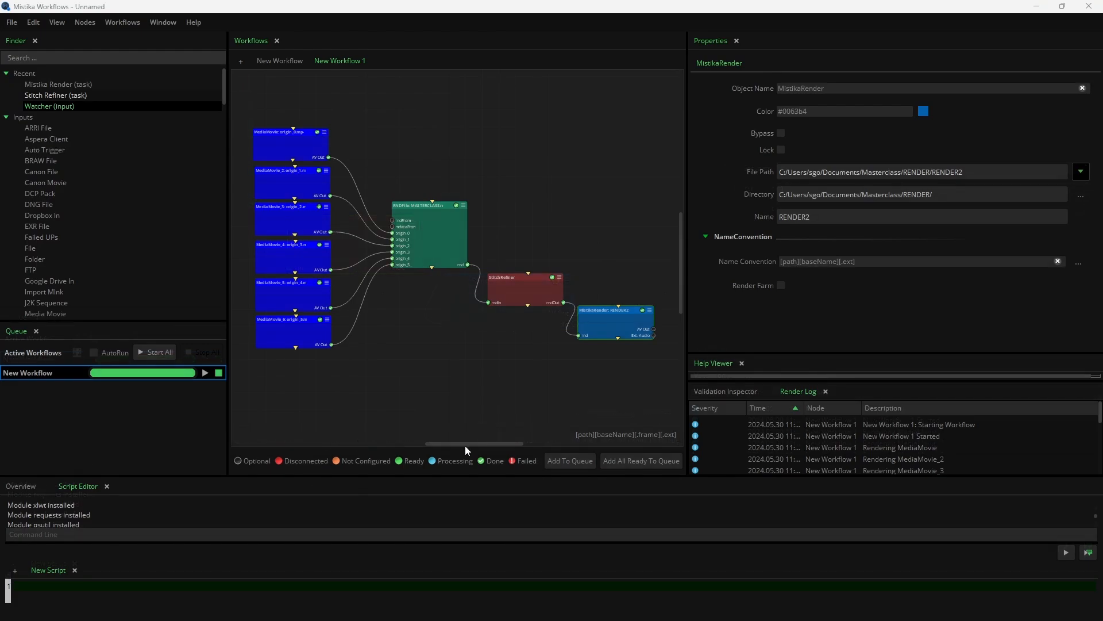
Step: Queue and start New Workflow 1, and bring up the Masterclass/RENDER folder in File Explorer
click(571, 461)
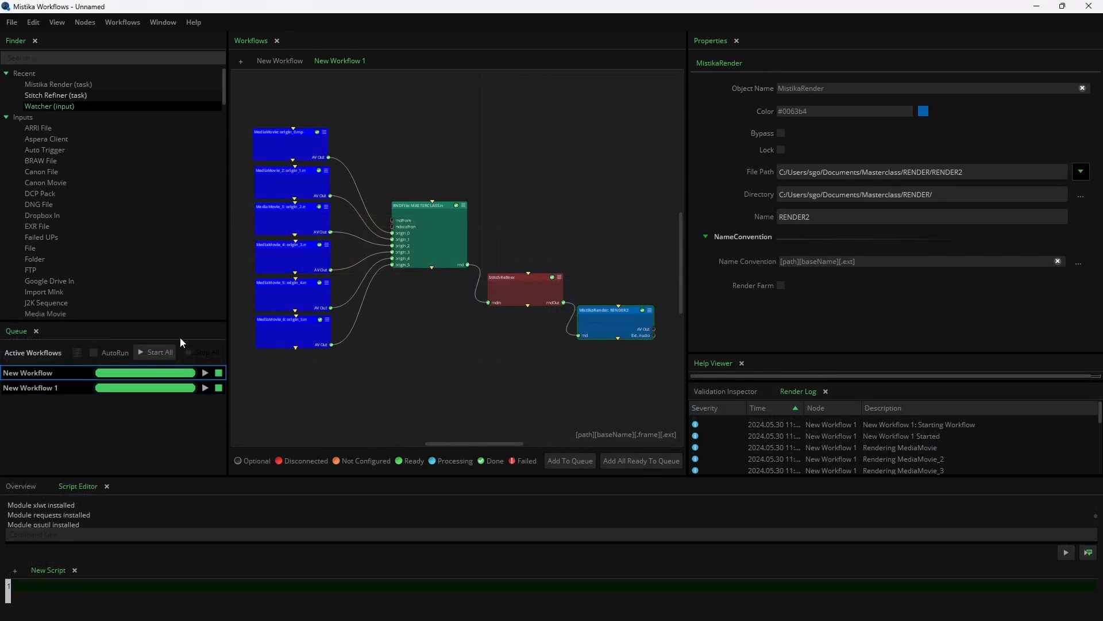
click(206, 387)
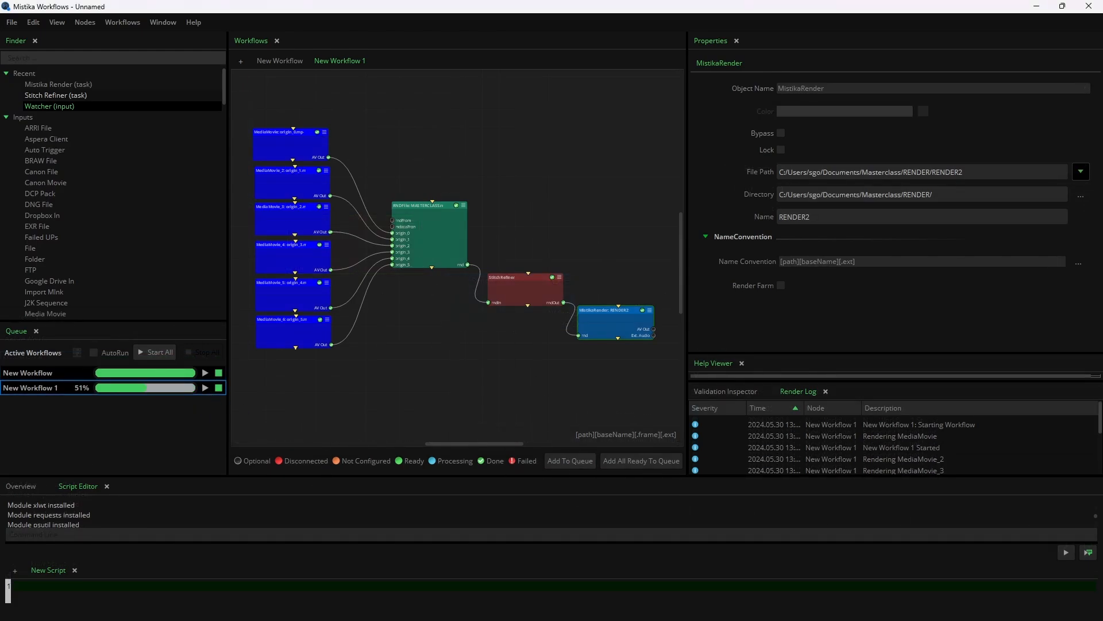
drag(1102, 463, 593, 360)
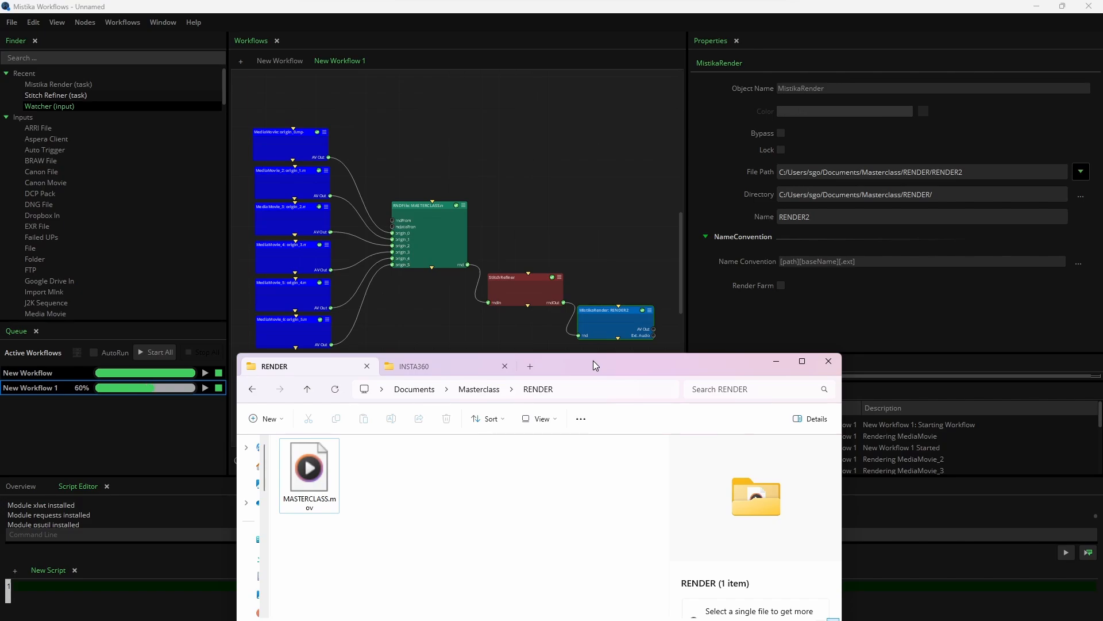